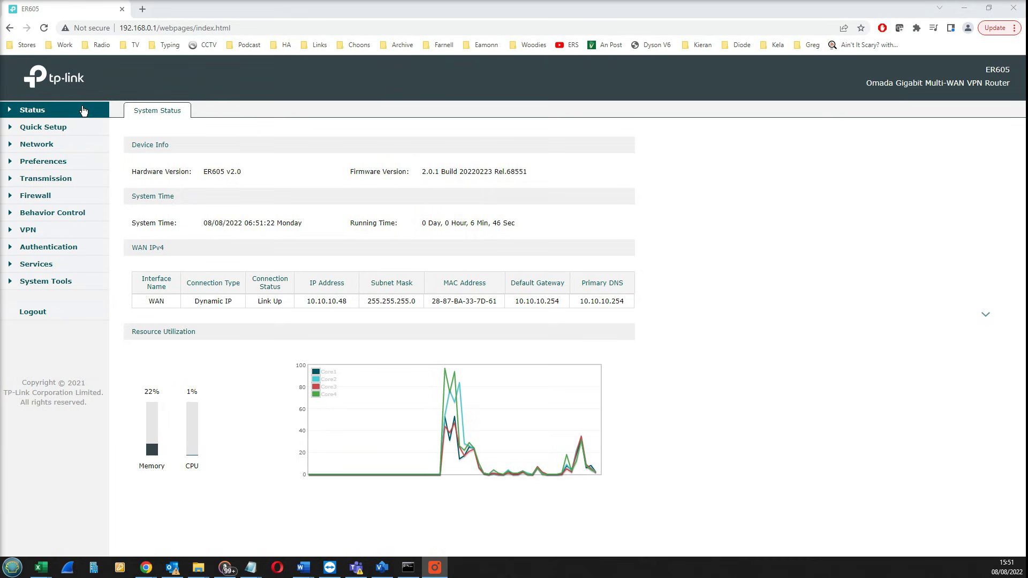
# - Go to Network > LAN and open the existing LAN network for editing
pyautogui.click(47, 151)
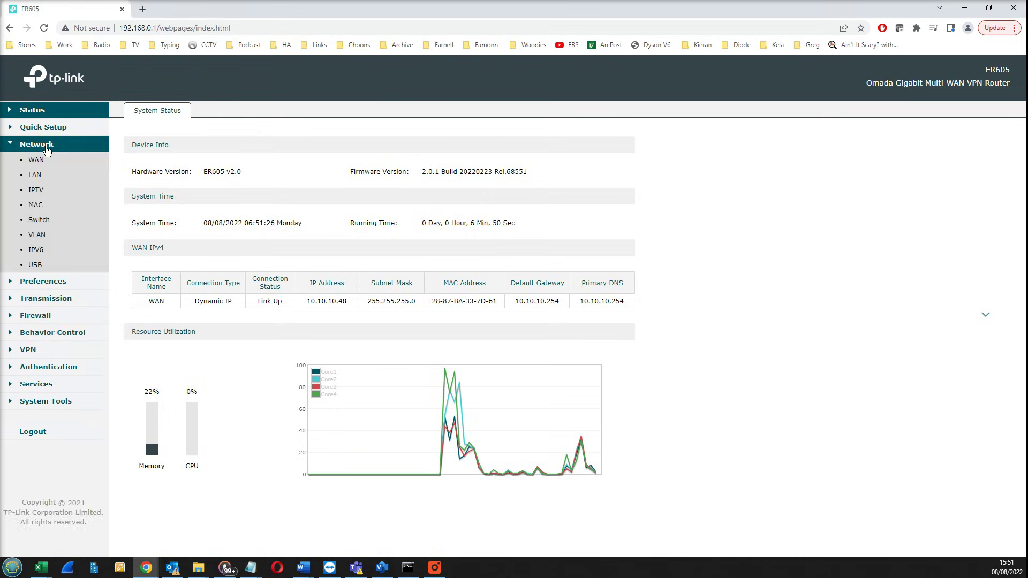
pyautogui.click(35, 175)
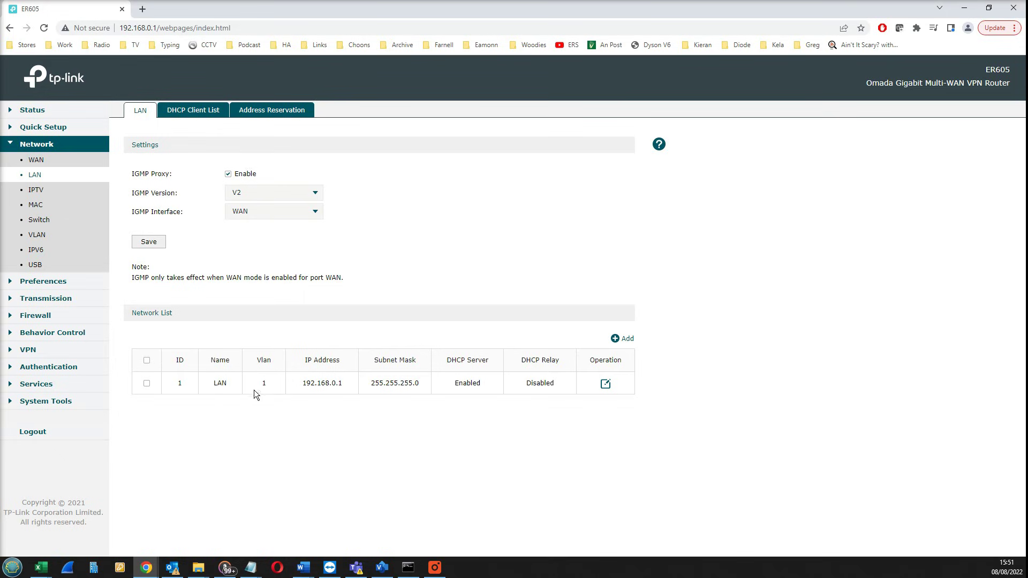
pyautogui.click(606, 385)
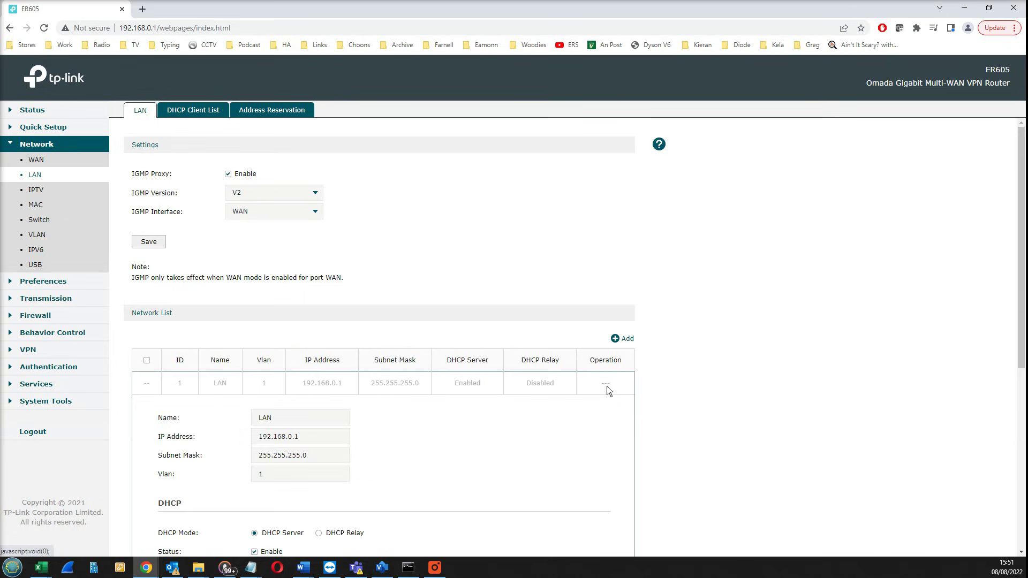
# - Rename the network to LAN1, keeping 192.168.0.1 on VLAN 1, and save
pyautogui.click(291, 418)
pyautogui.click(304, 460)
pyautogui.scroll(-3, 385, 407)
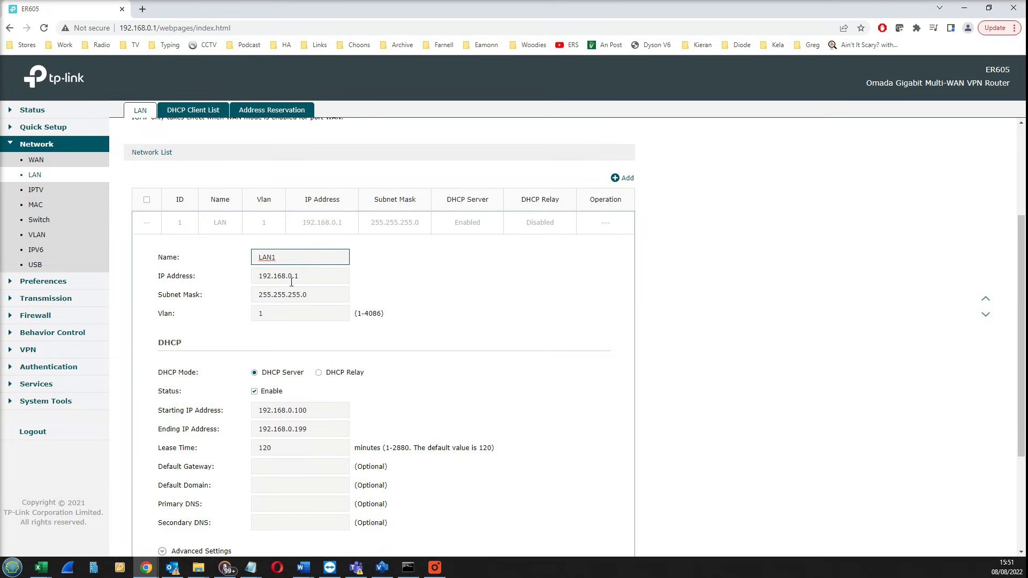
pyautogui.scroll(-3, 445, 279)
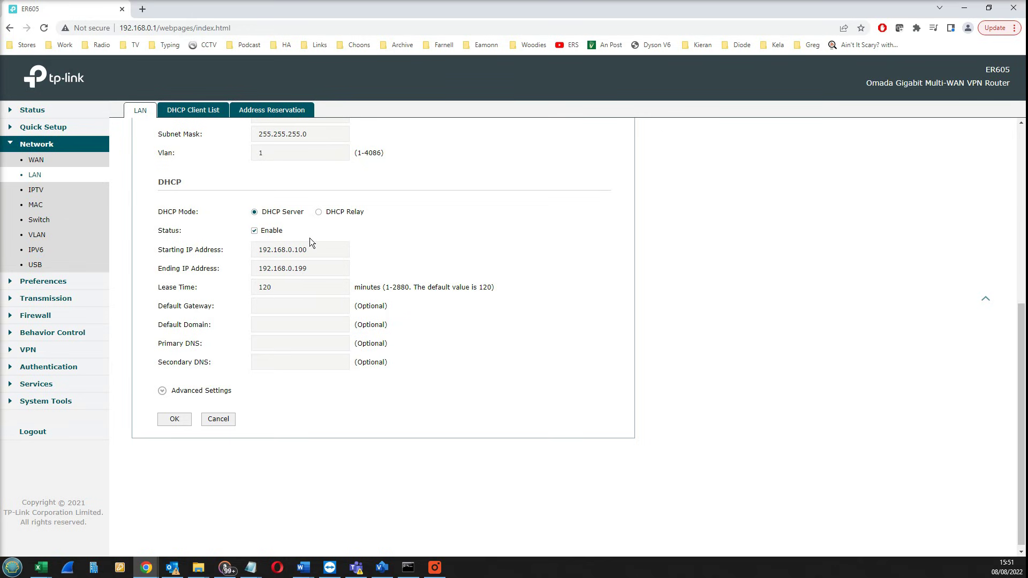
pyautogui.scroll(1, 311, 240)
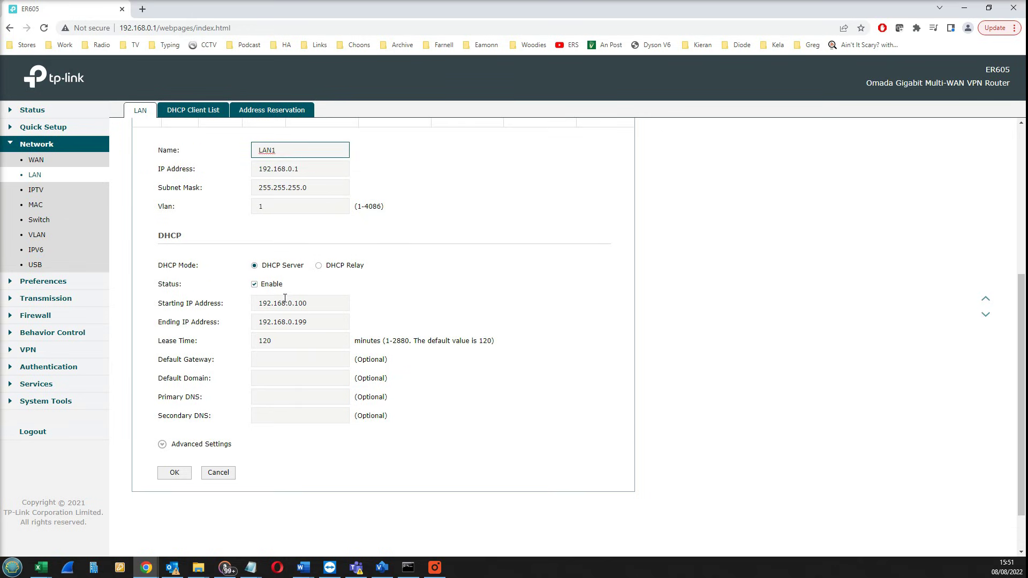
pyautogui.scroll(-1, 286, 303)
pyautogui.scroll(-1, 286, 303)
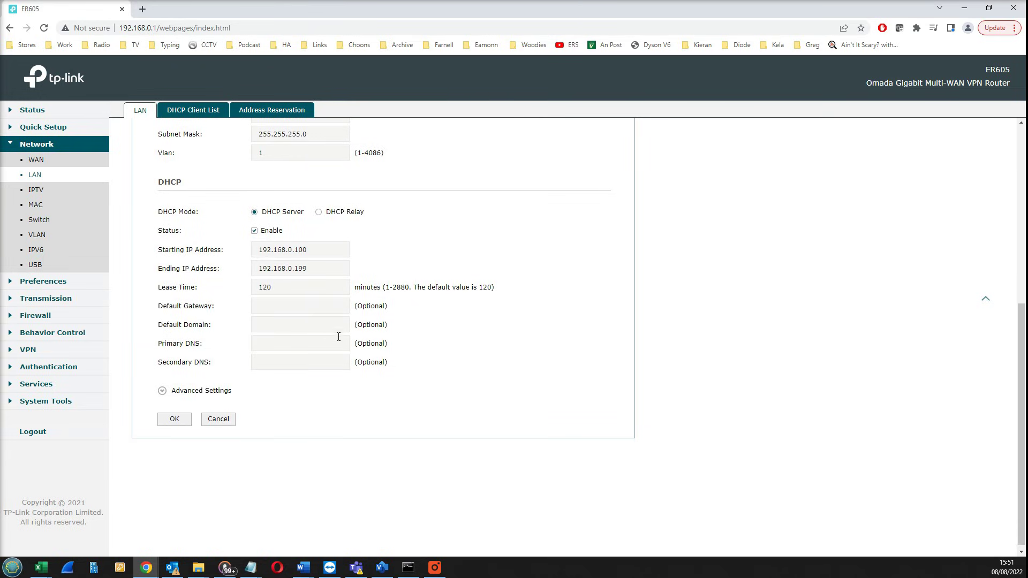
pyautogui.click(175, 420)
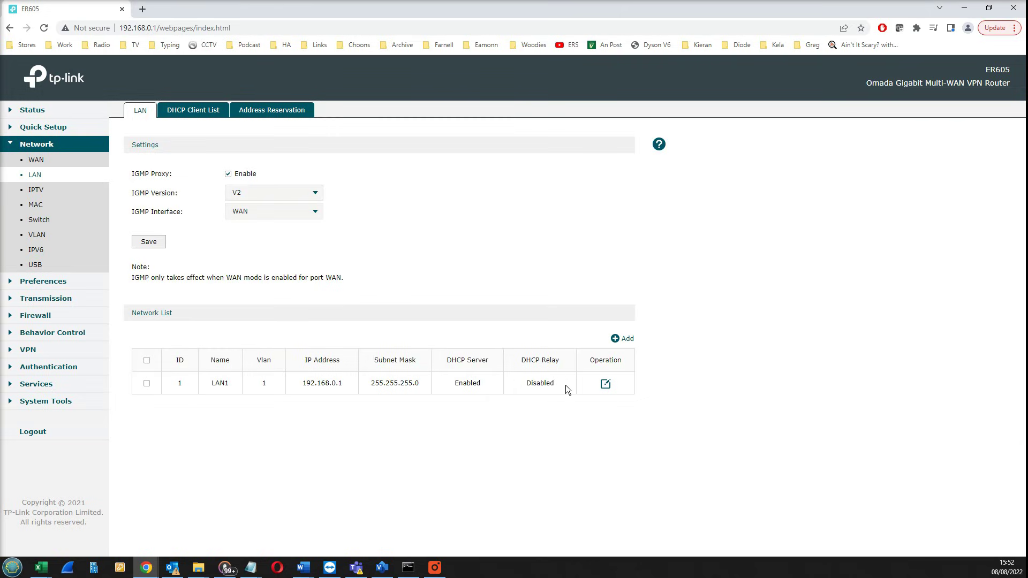
# - Add a new network named LAN2 at 172.16.0.1, mask 255.255.255.0, VLAN 2
pyautogui.click(625, 339)
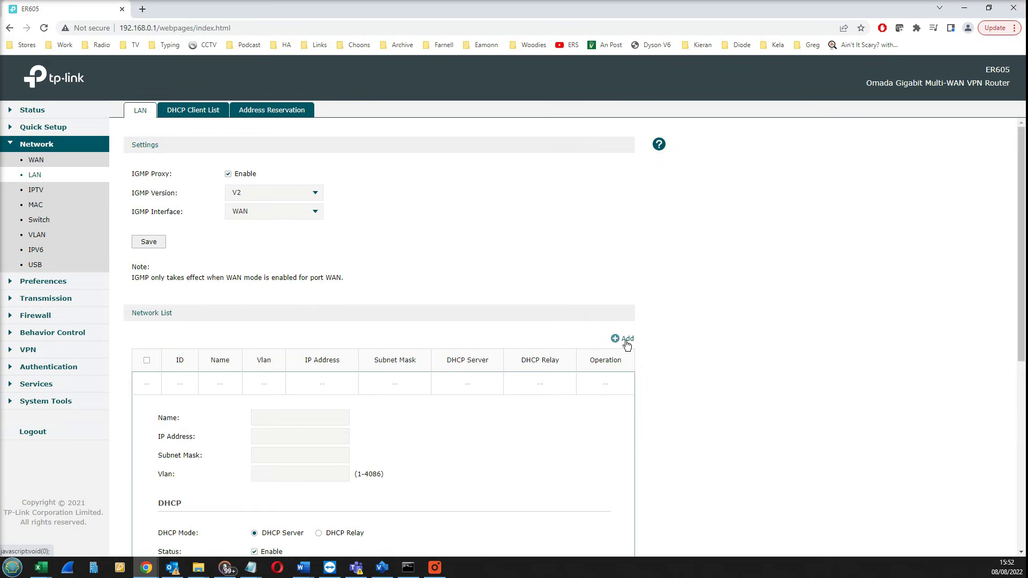
pyautogui.scroll(-2, 626, 346)
pyautogui.click(295, 310)
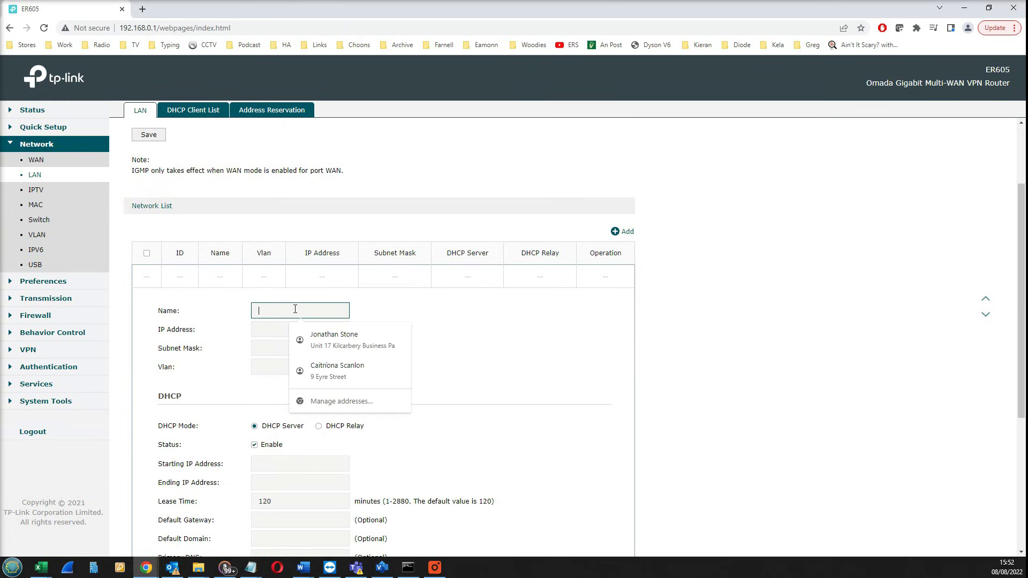
pyautogui.write('LAN2')
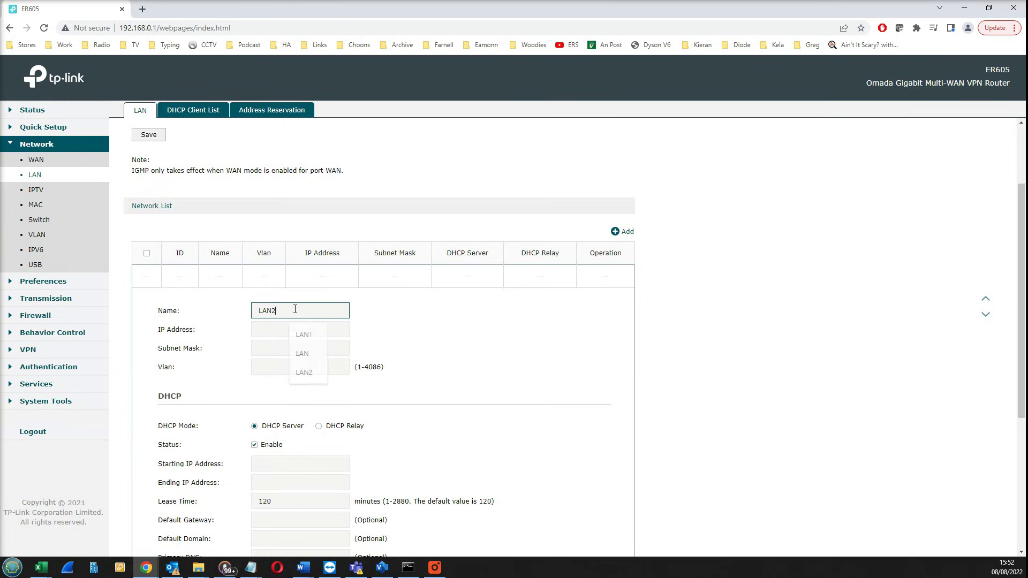
pyautogui.press('Tab')
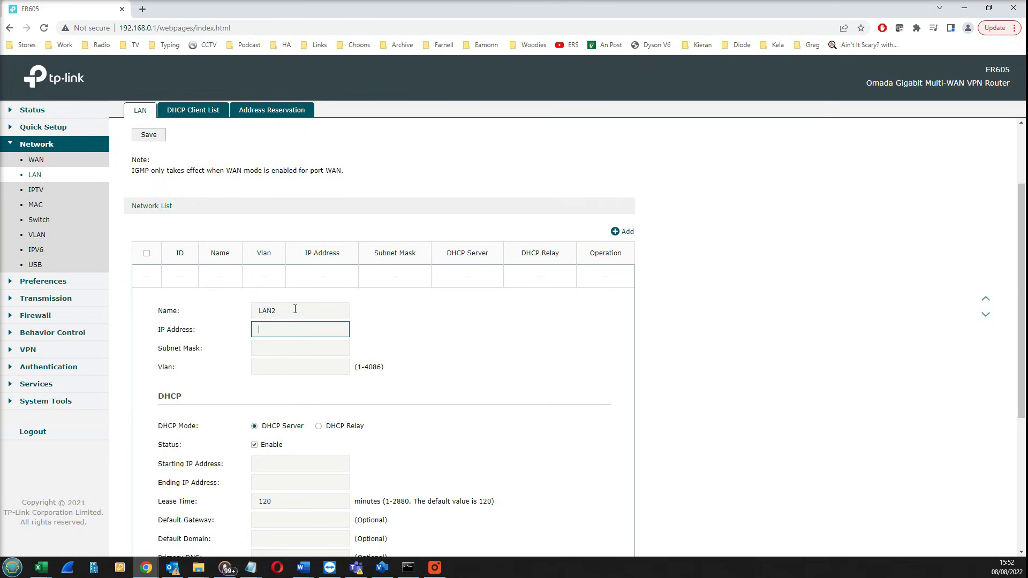
pyautogui.write('172.16.0.1')
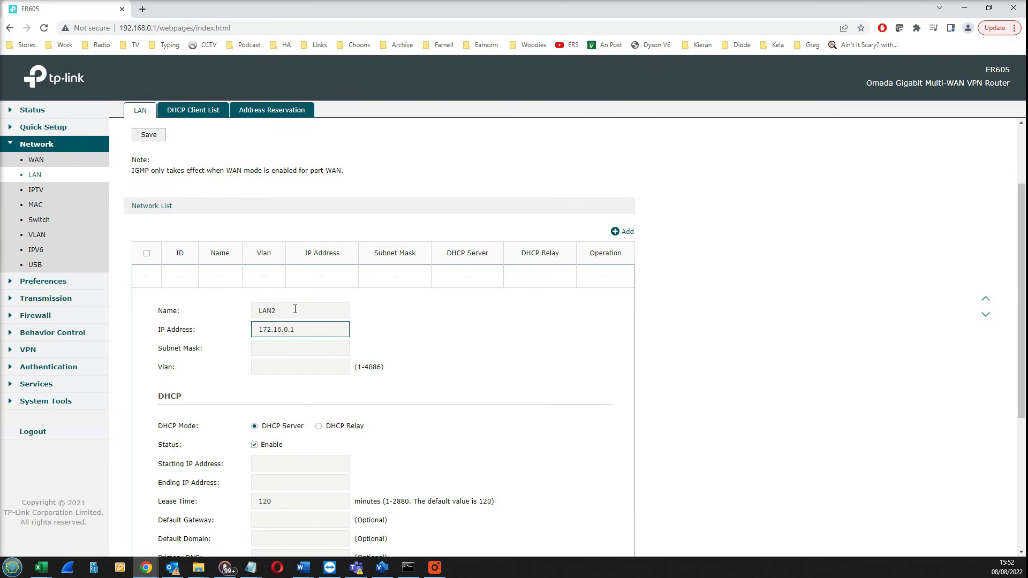
pyautogui.press('Tab')
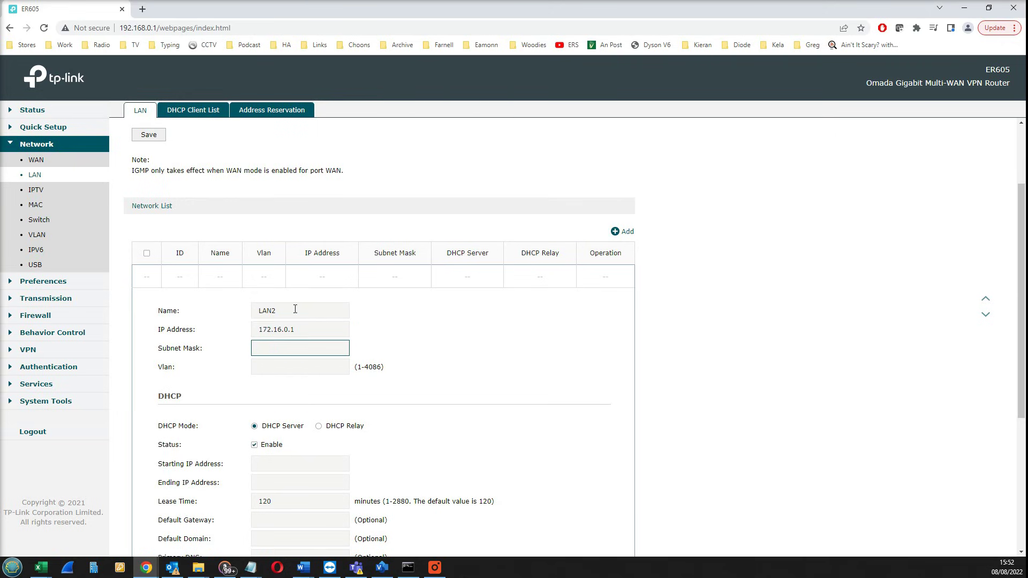
pyautogui.write('255.2552')
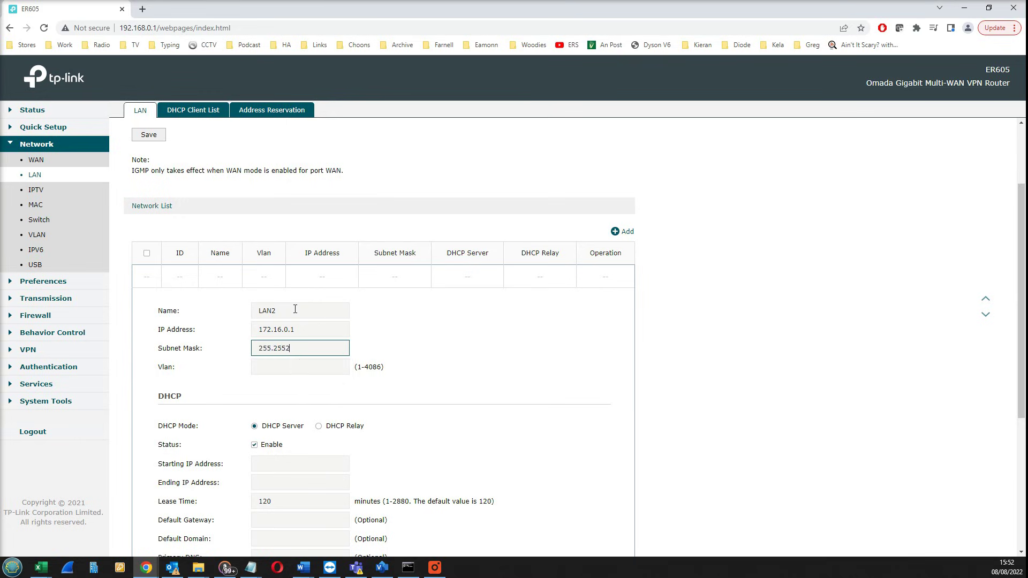
pyautogui.press('BackSpace')
pyautogui.write('.255.0')
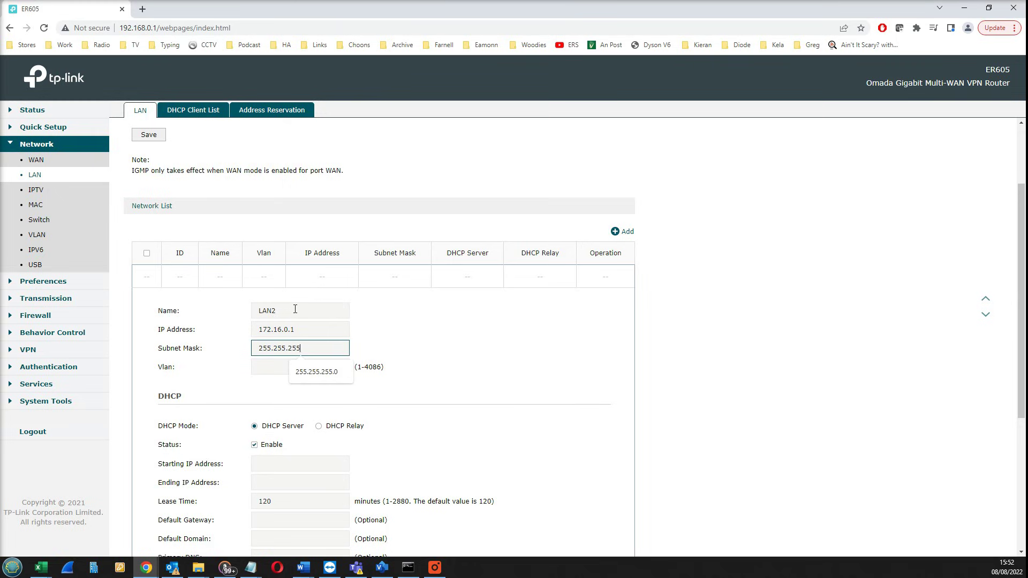
pyautogui.press('Tab')
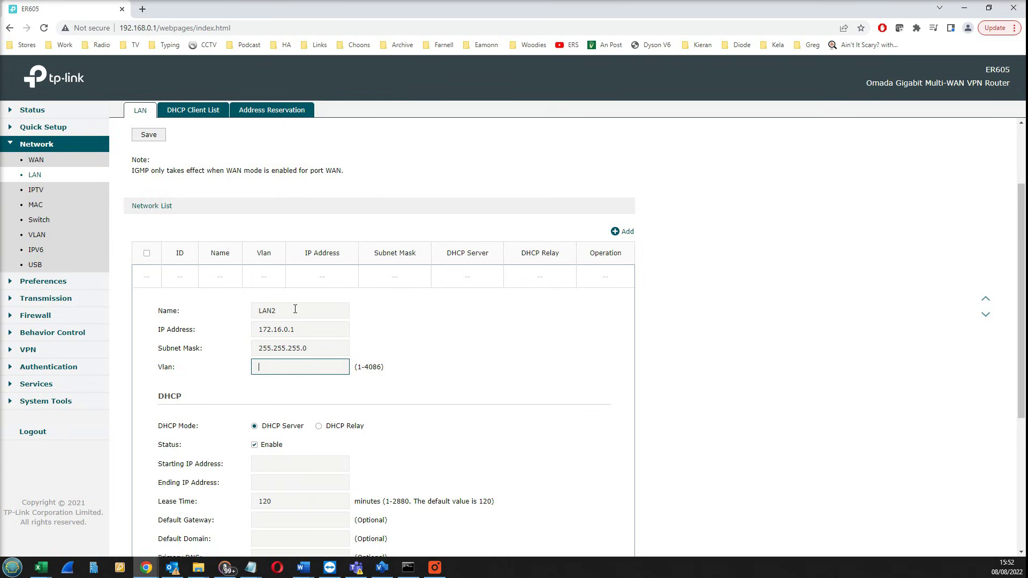
pyautogui.write('2')
# - Set LAN2's DHCP range to 172.16.0.50–172.16.0.100 and save the network
pyautogui.scroll(-3, 316, 374)
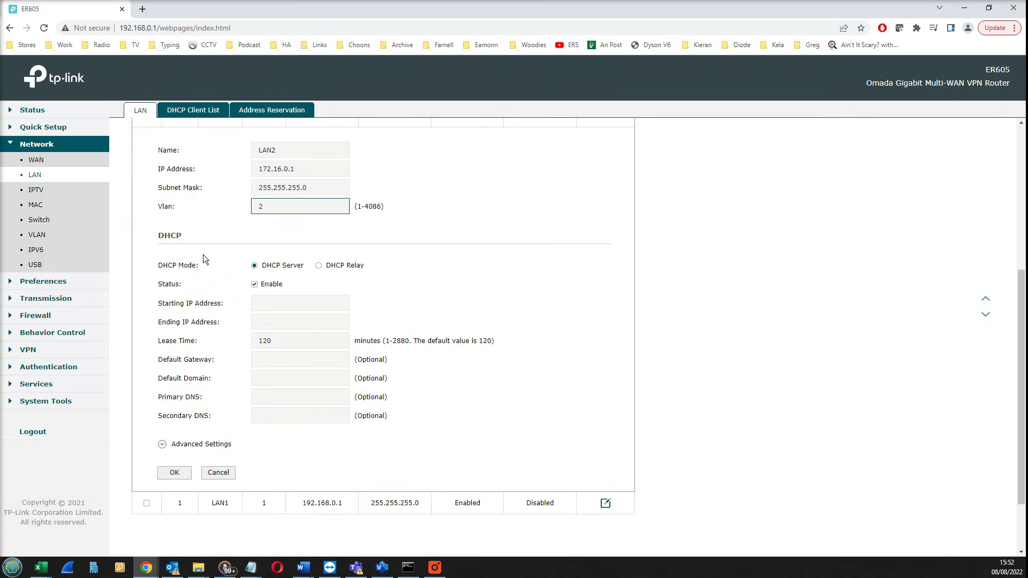
pyautogui.click(266, 303)
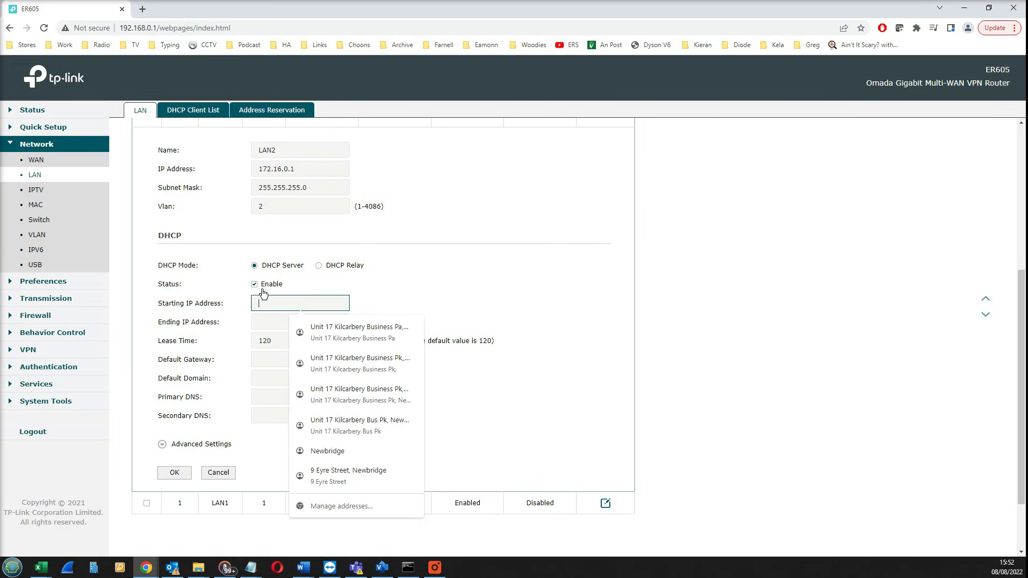
pyautogui.write('172.16.0.50')
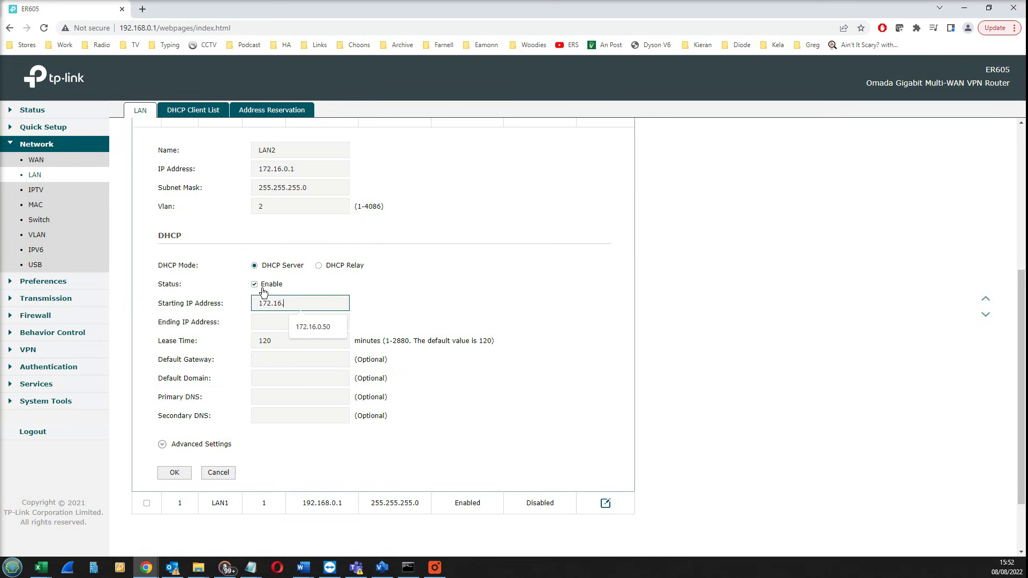
pyautogui.press('Tab')
pyautogui.write('172.16.0.100')
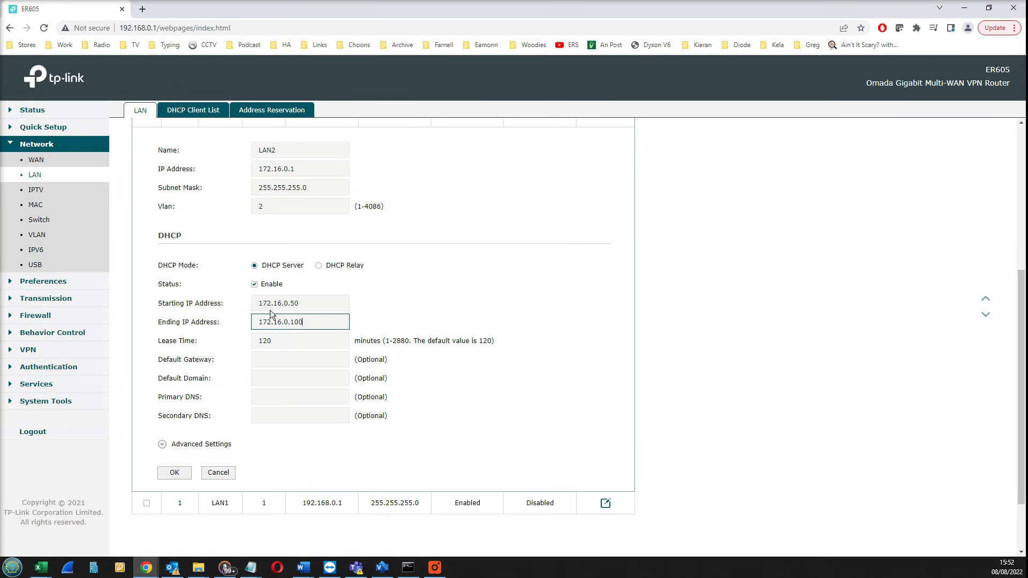
pyautogui.click(177, 476)
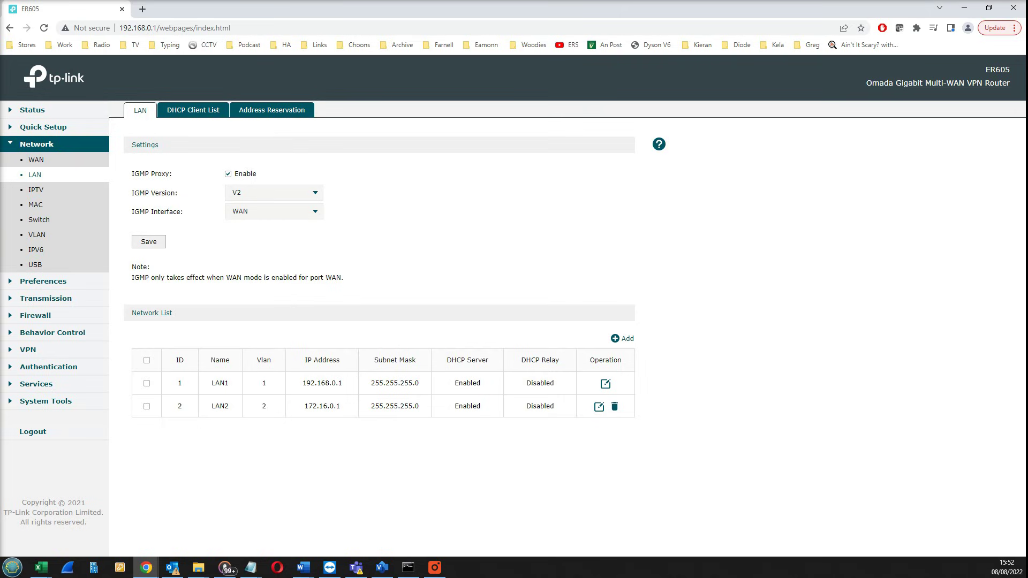
# - Return to the router interface and open the Network > VLAN list
pyautogui.hotkey('alt', 'Tab')
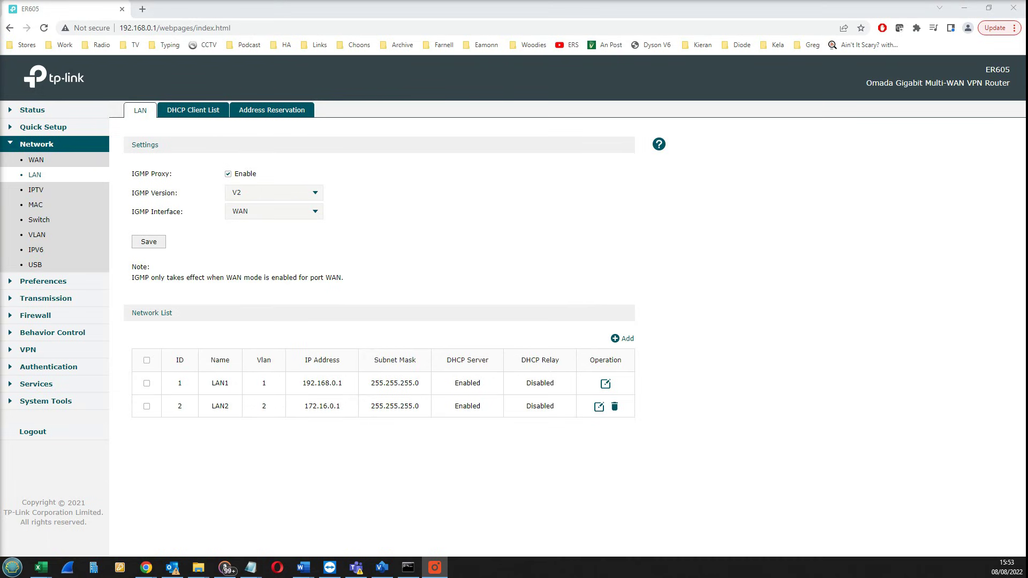
pyautogui.click(37, 236)
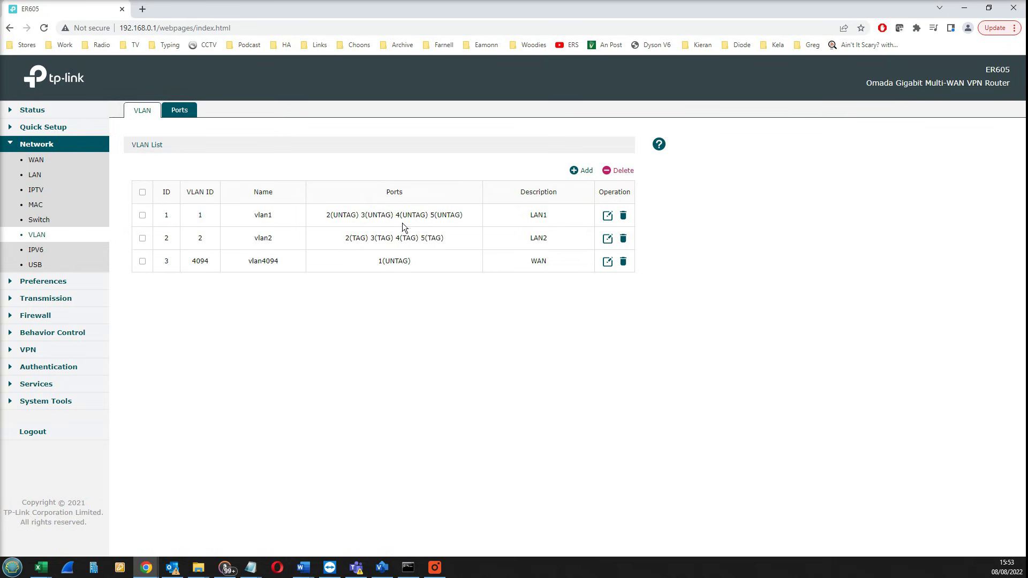
# - Remove ports 4 and 5 from vlan1, leaving ports 2 and 3 untagged, and save
pyautogui.click(608, 216)
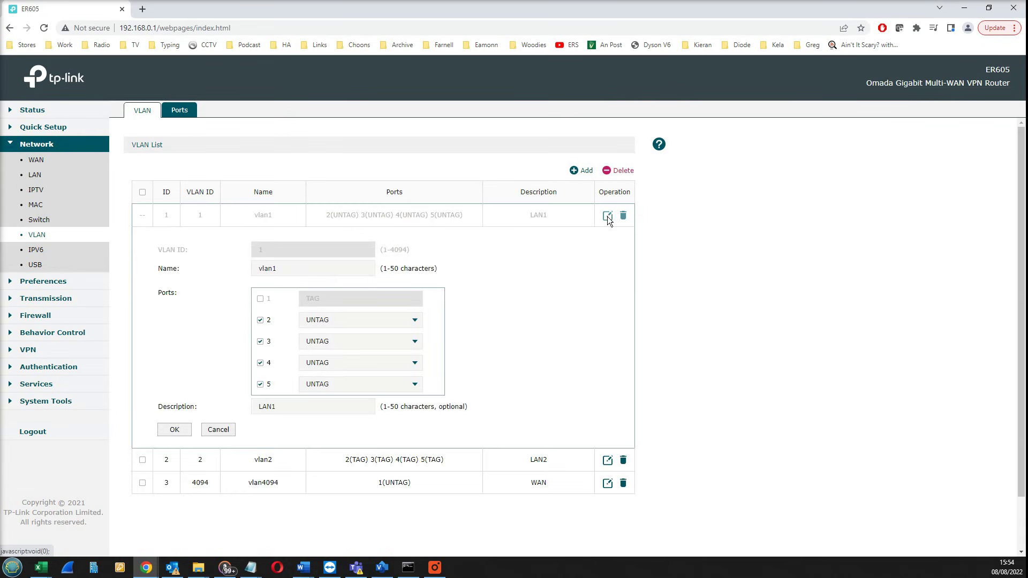
pyautogui.click(261, 363)
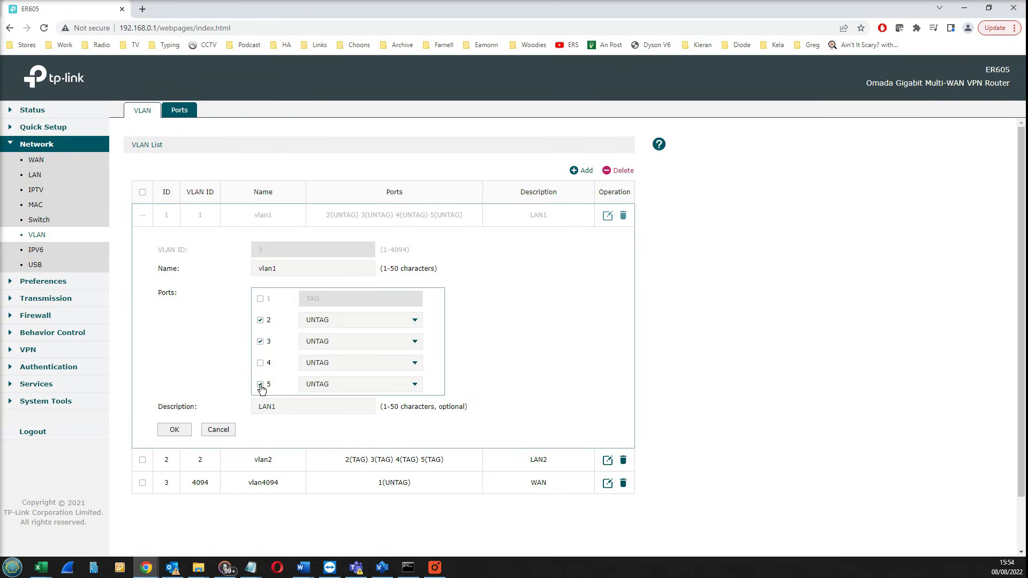
pyautogui.click(261, 385)
pyautogui.click(174, 429)
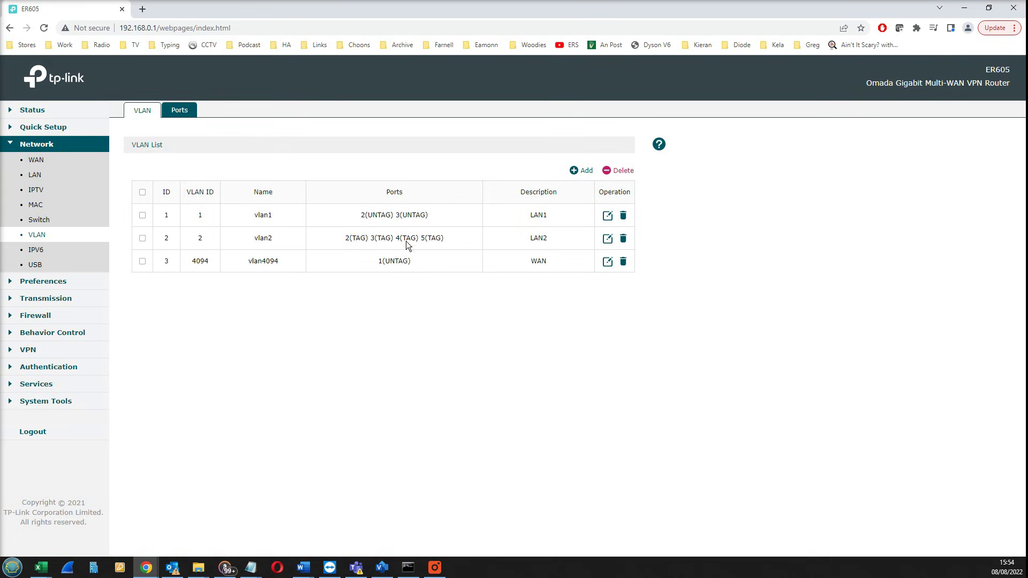
# - Drop ports 2 and 3 from vlan2, set ports 4 and 5 to UNTAG, and save
pyautogui.click(608, 239)
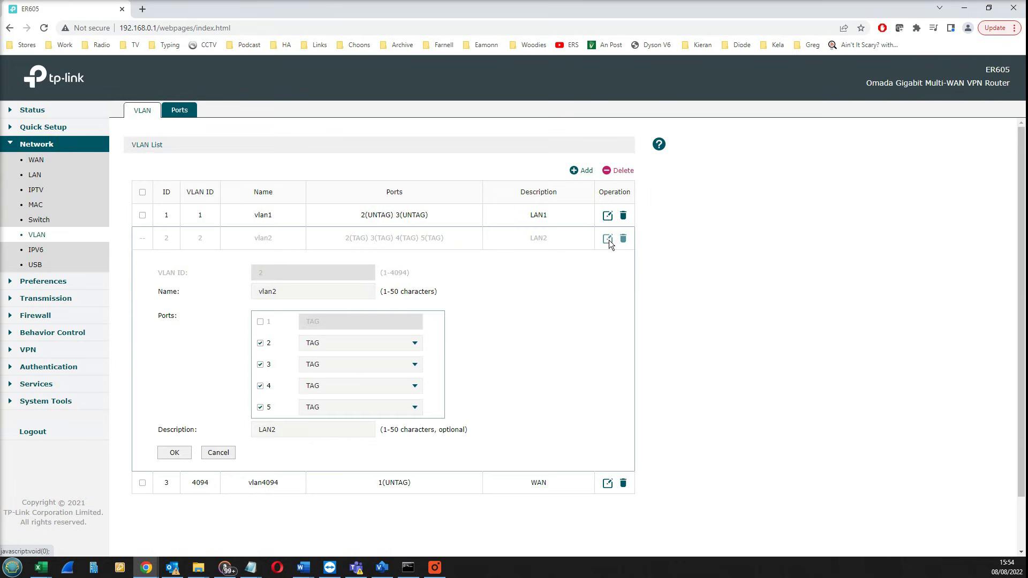
pyautogui.click(261, 344)
pyautogui.click(260, 365)
pyautogui.click(336, 387)
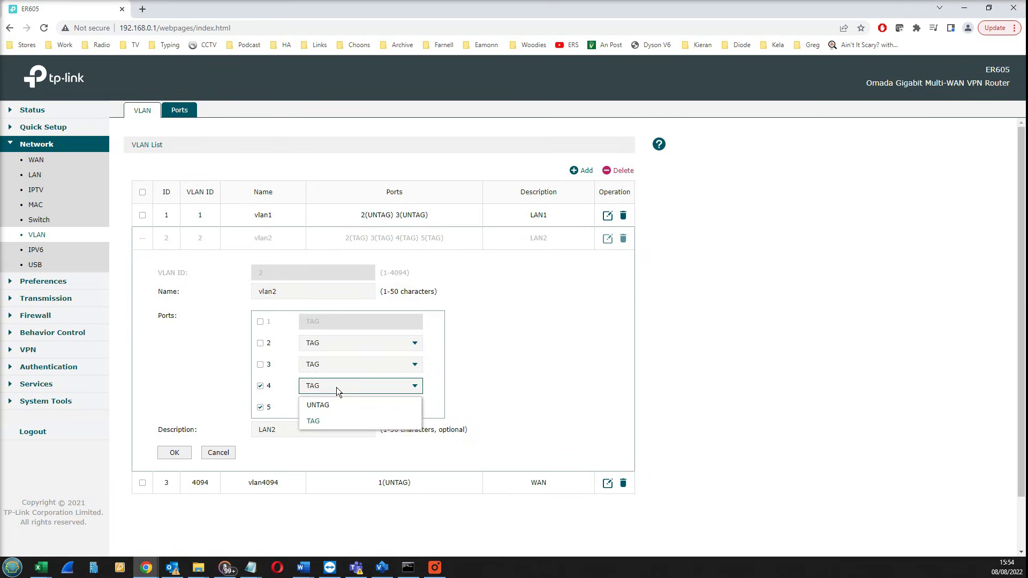
pyautogui.click(339, 403)
pyautogui.click(331, 407)
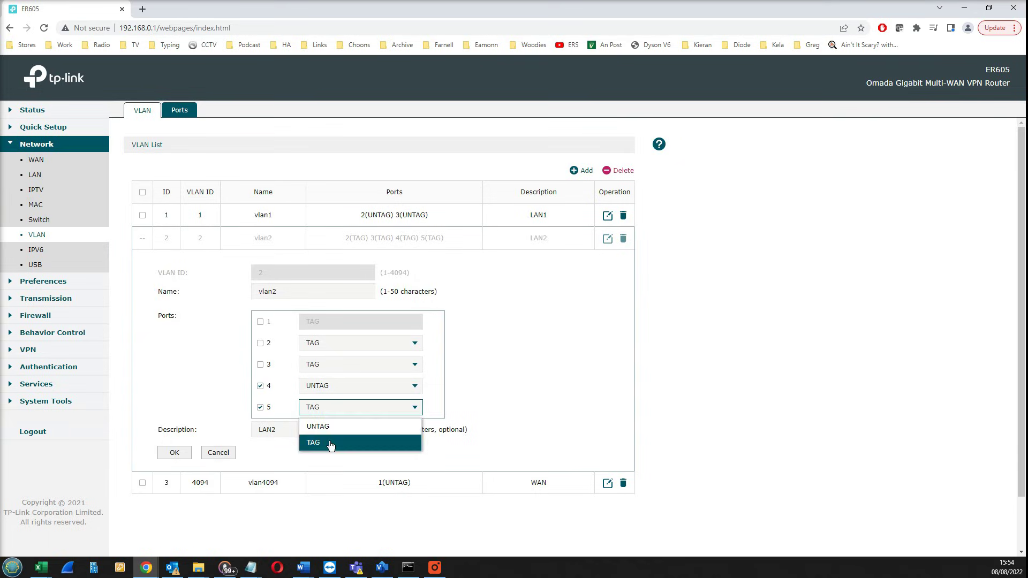
pyautogui.click(329, 427)
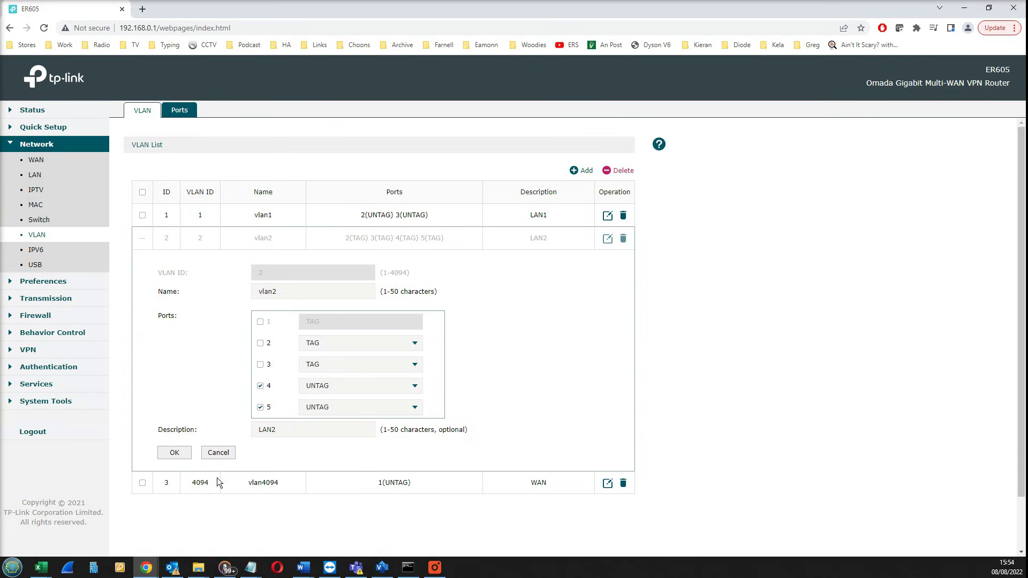
pyautogui.click(170, 455)
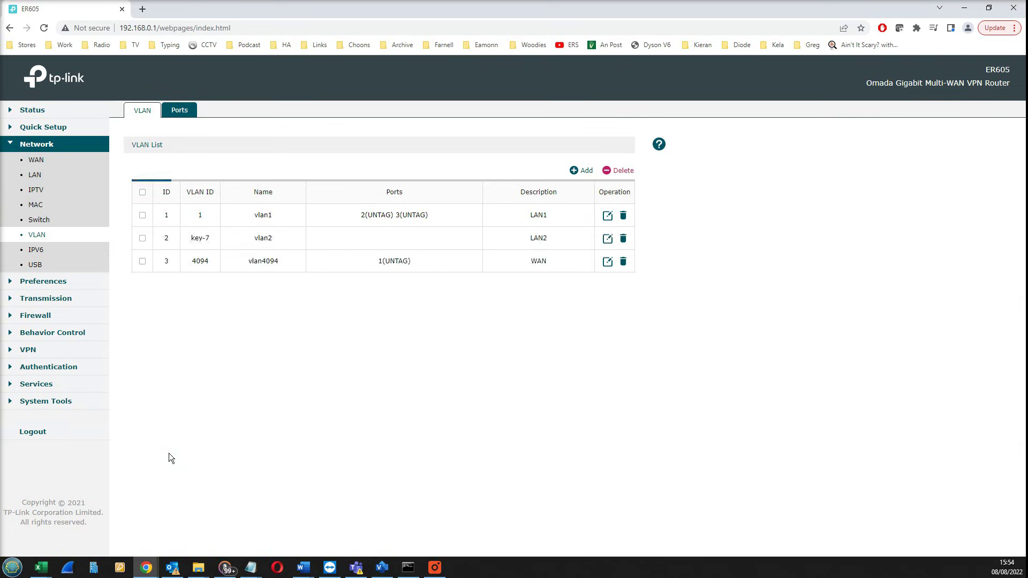